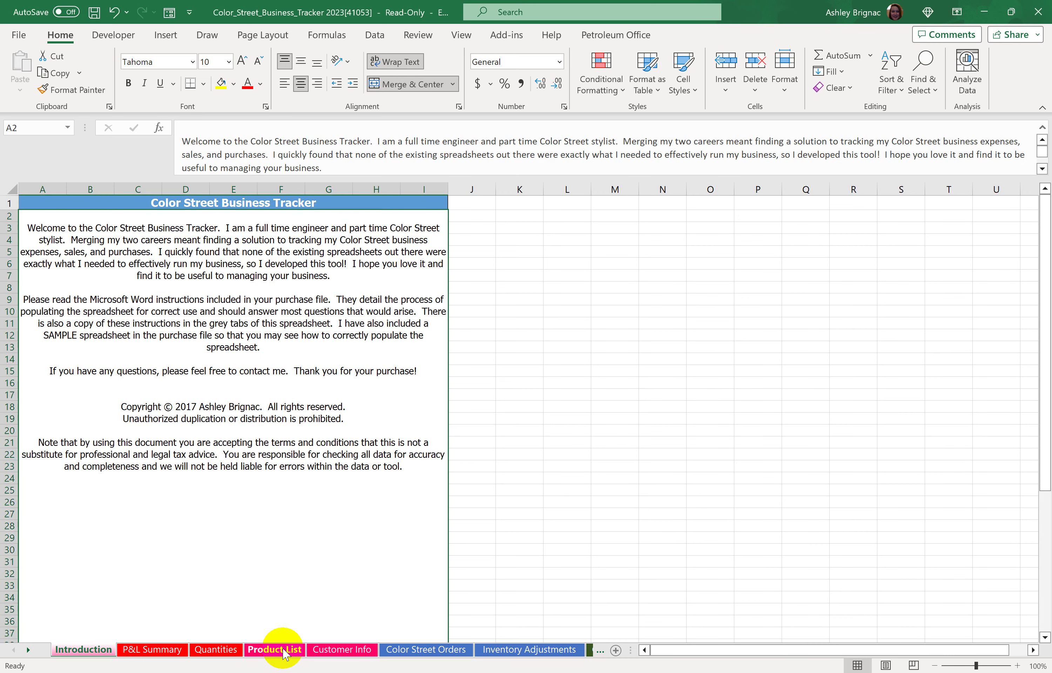
Examine the final entries of the Product List sheet, from When Lightning Strikes through Zebra on the Spot
click(265, 650)
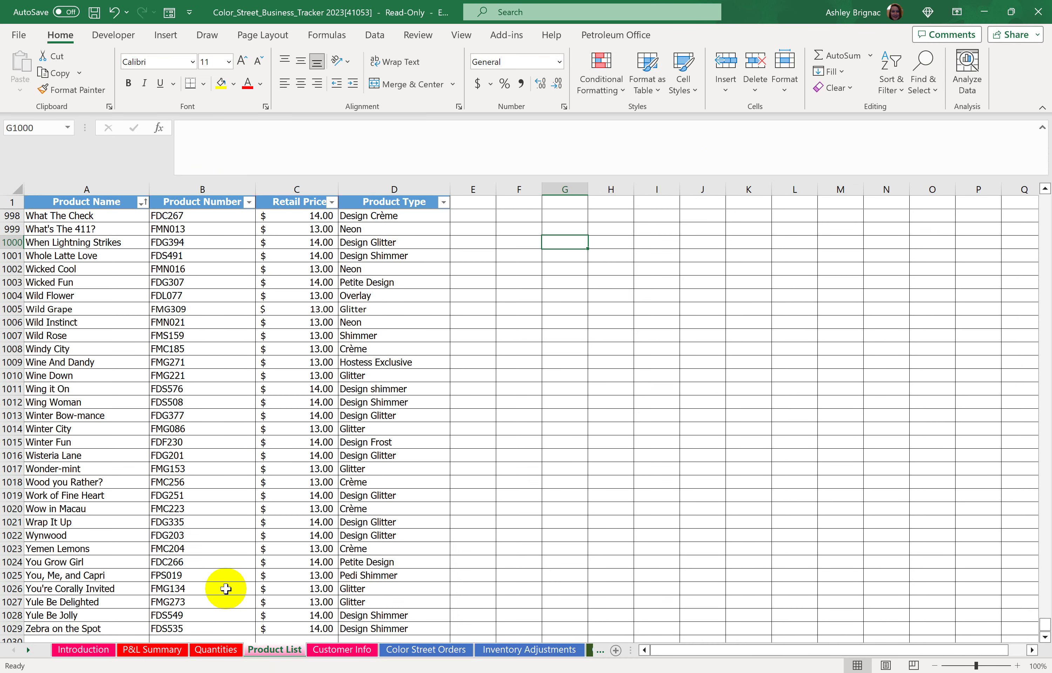
scroll(281, 556, down, 10)
scroll(285, 557, up, 5)
scroll(285, 557, up, 6)
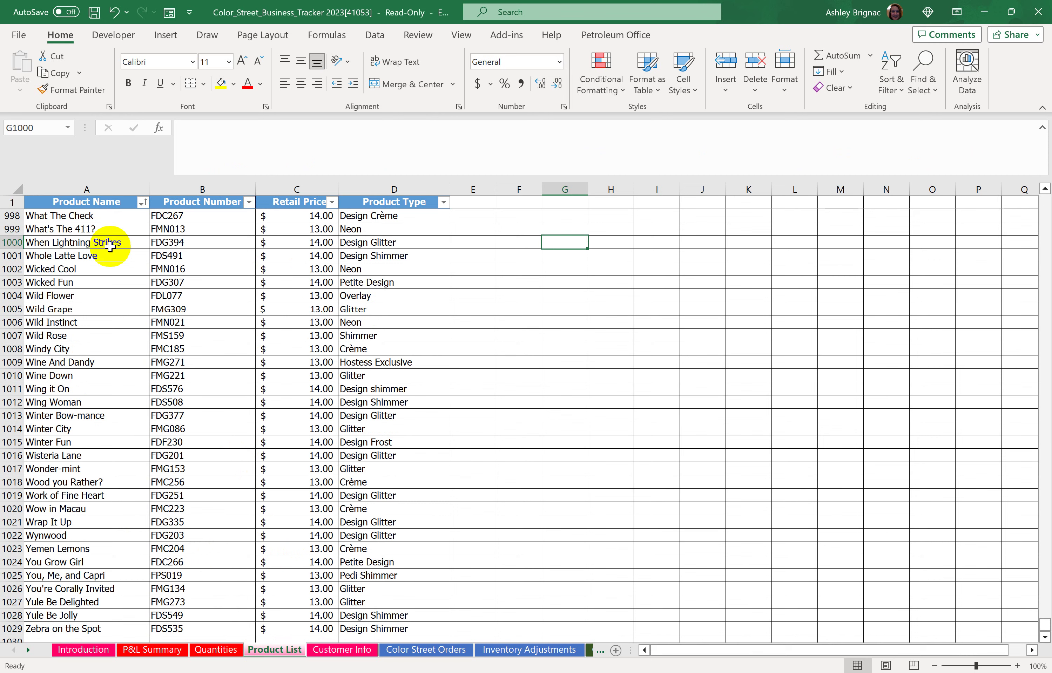
drag(110, 246, 381, 593)
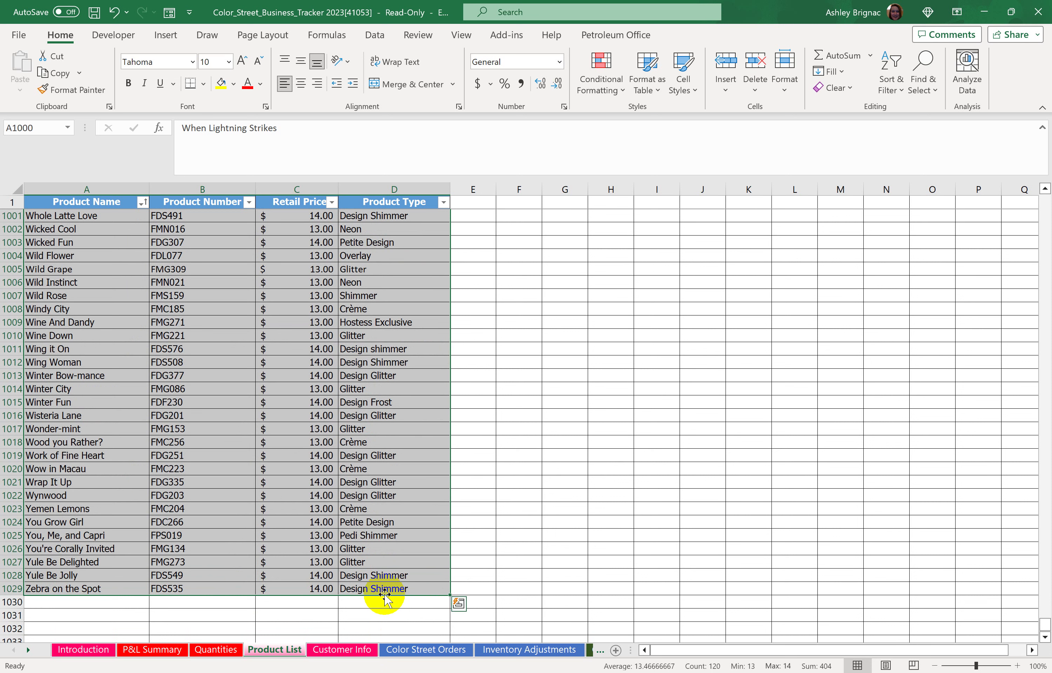
scroll(404, 566, up, 4)
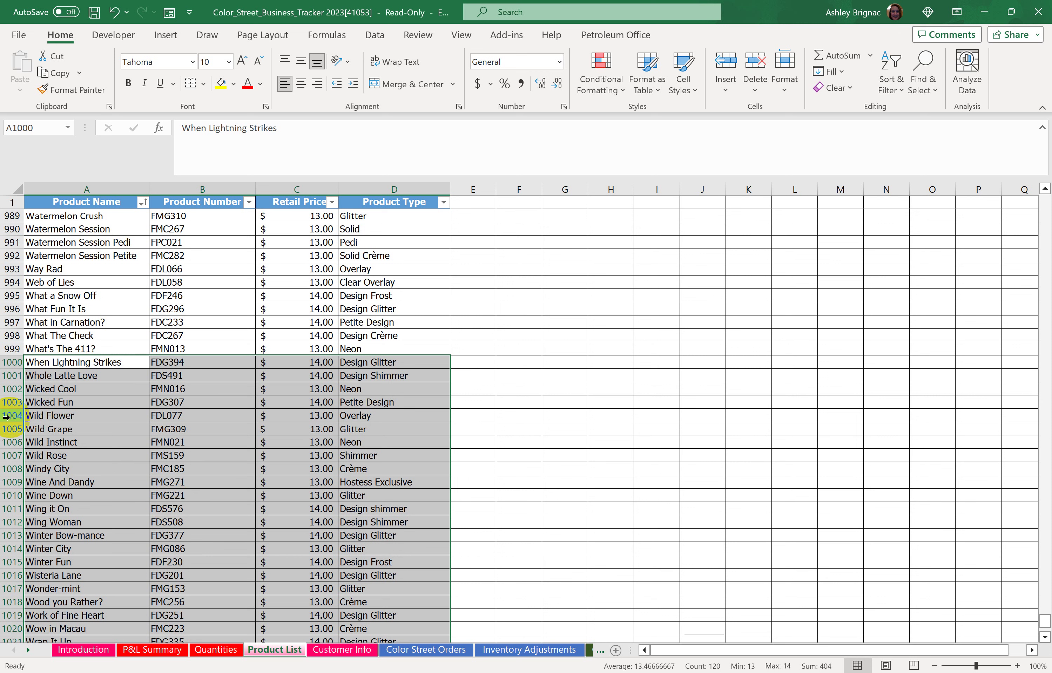
click(90, 365)
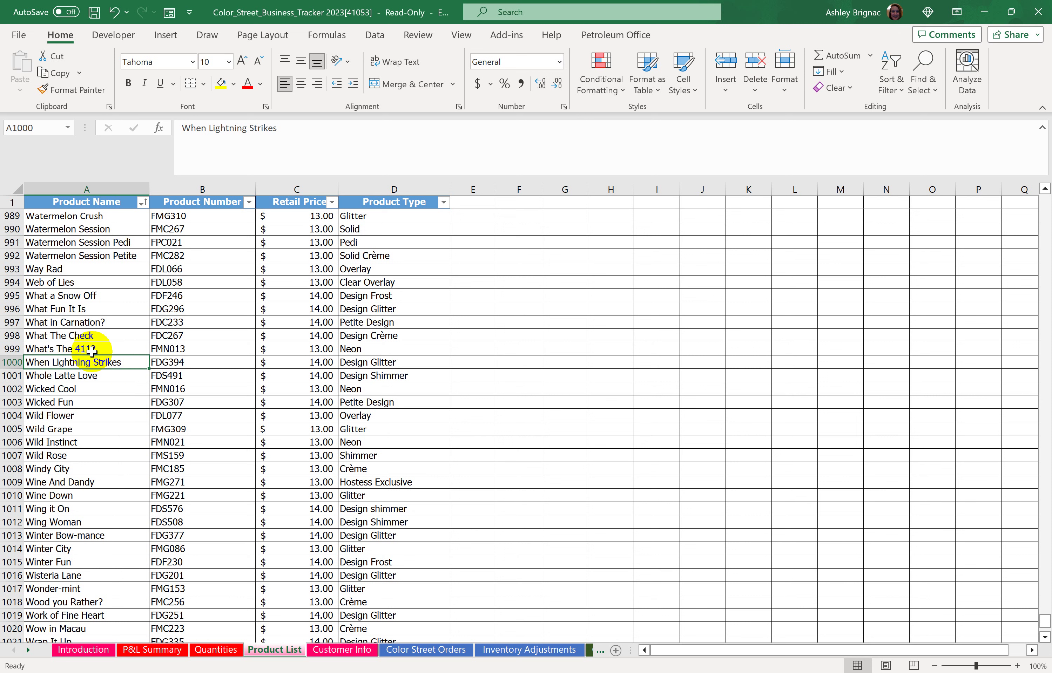
Filter the Quantities sheet to show only products whose Quantity Ordered is 0
click(234, 651)
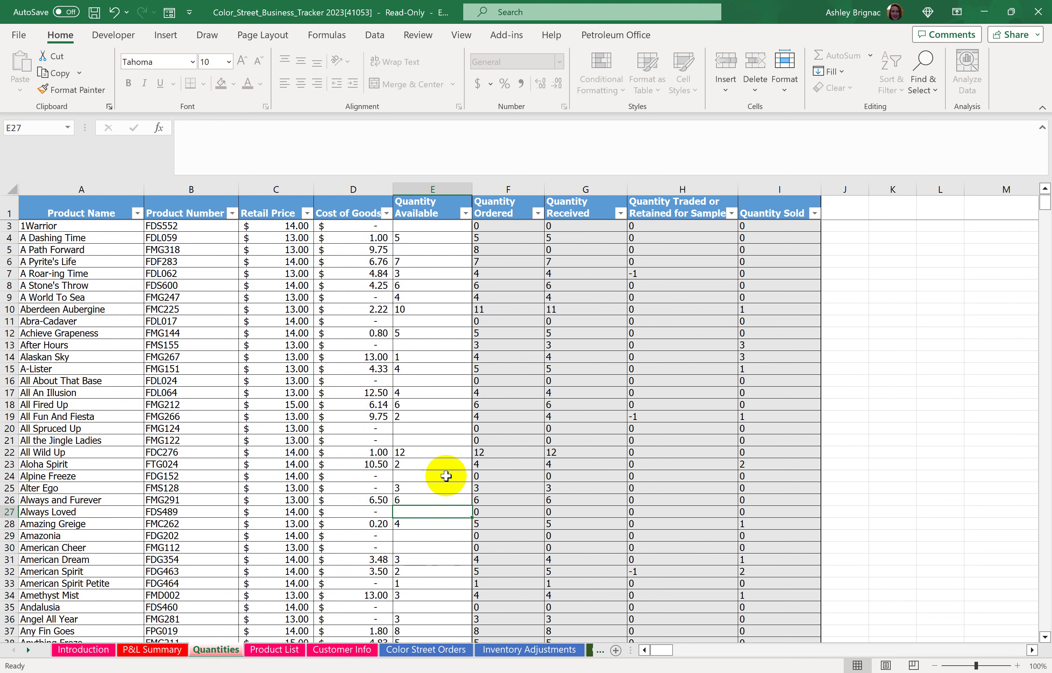
click(538, 214)
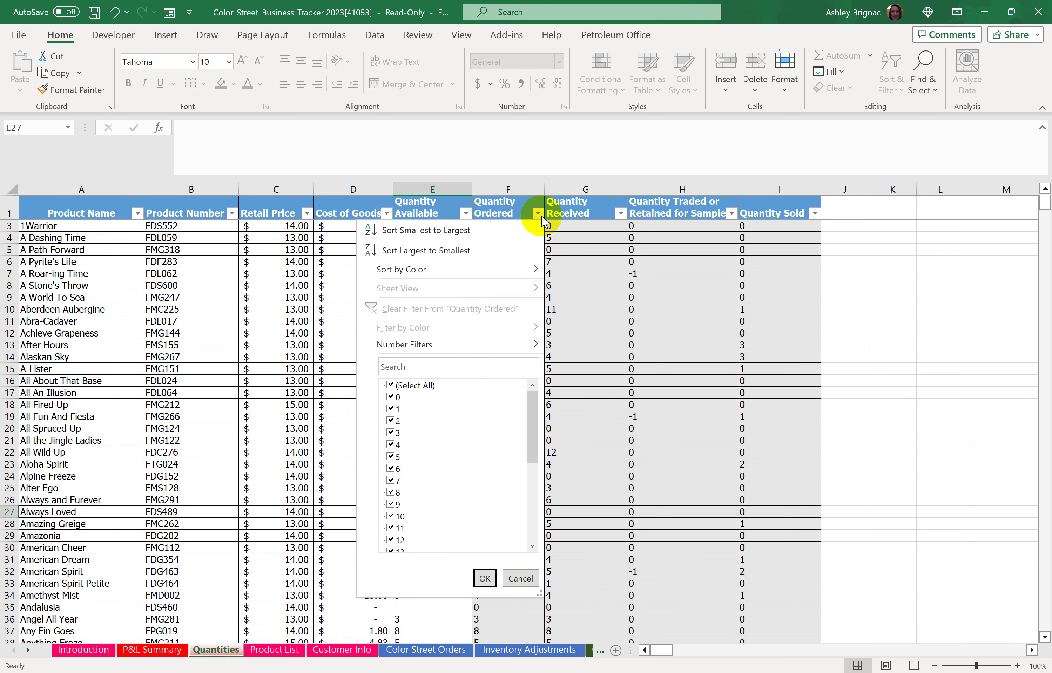
click(391, 385)
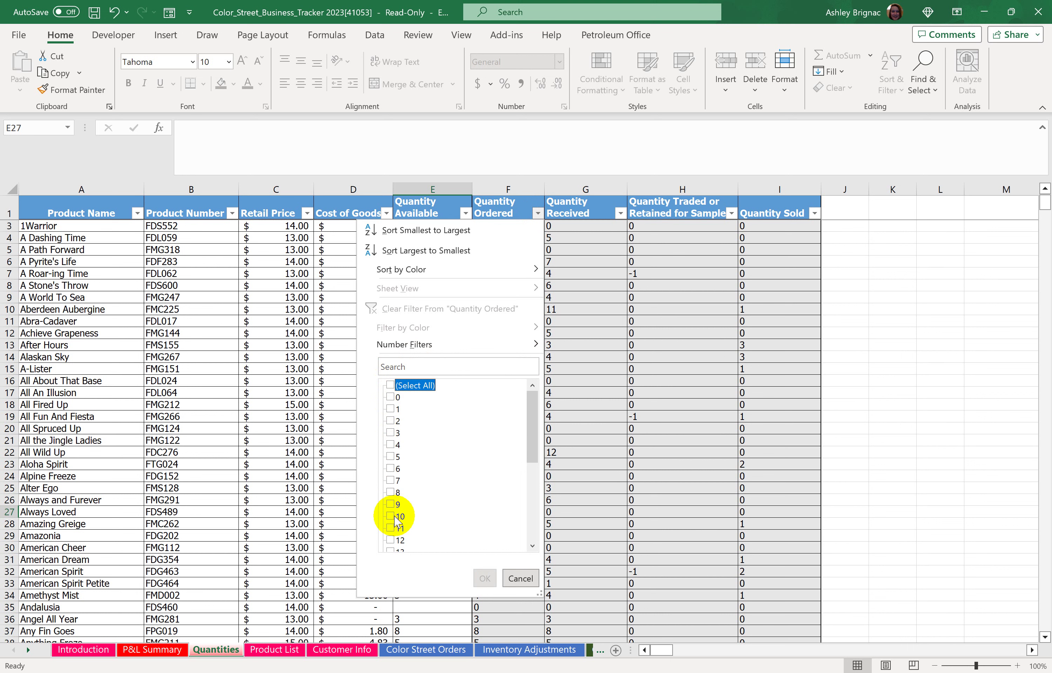
click(392, 397)
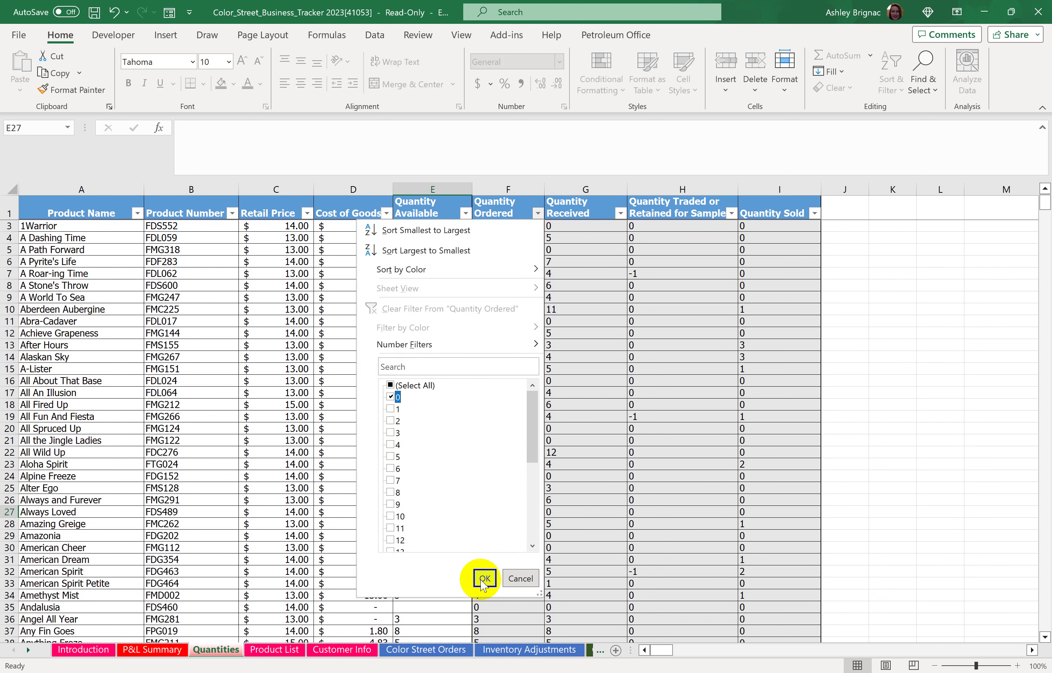
click(485, 578)
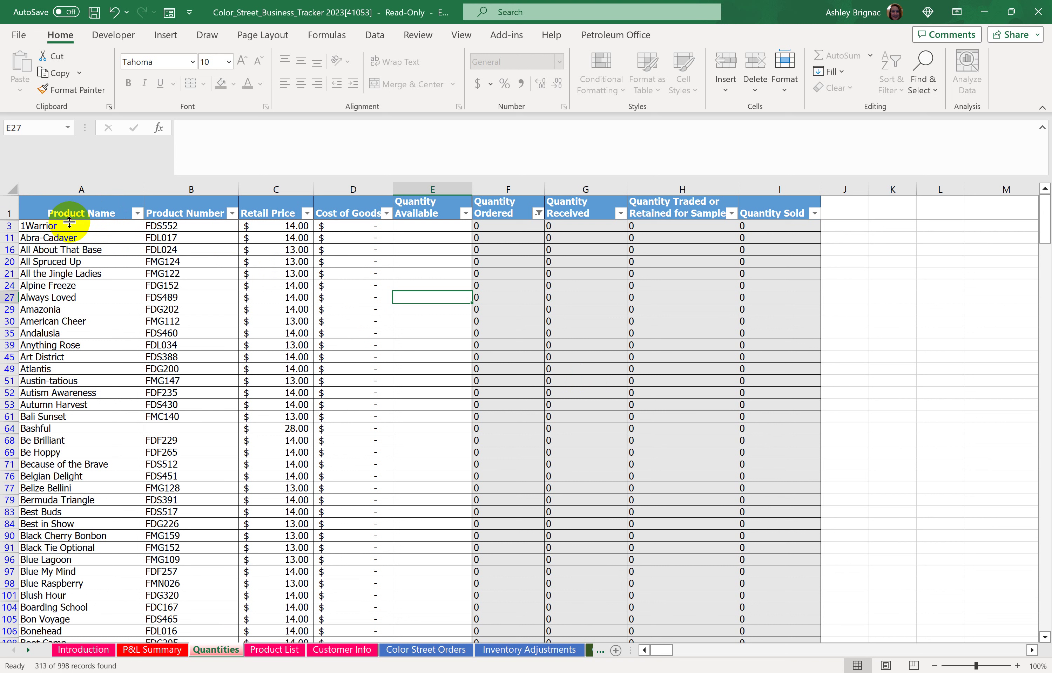
Compare the first three filtered products on the Quantities sheet with the beginning of the Product List sheet
drag(2, 226, 6, 252)
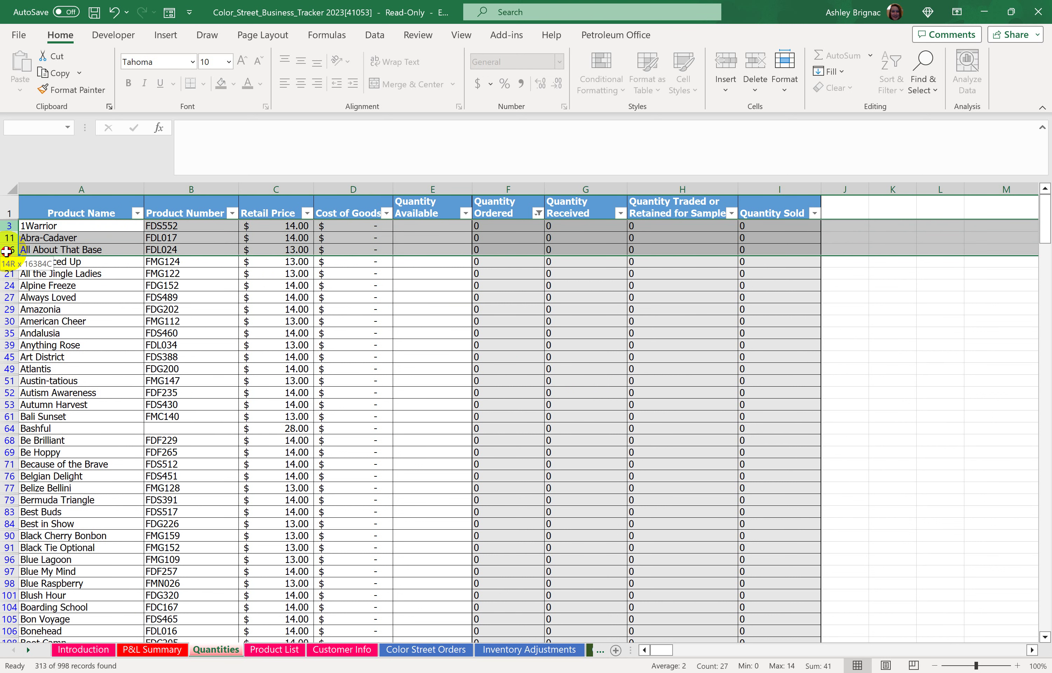
drag(6, 252, 6, 252)
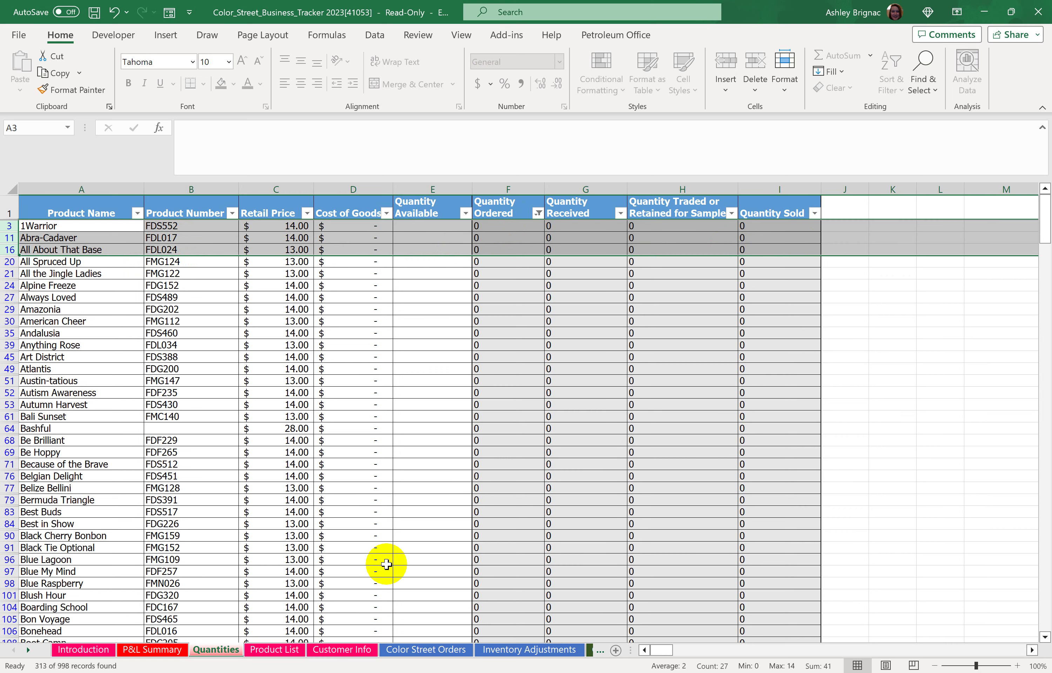
click(279, 659)
click(232, 335)
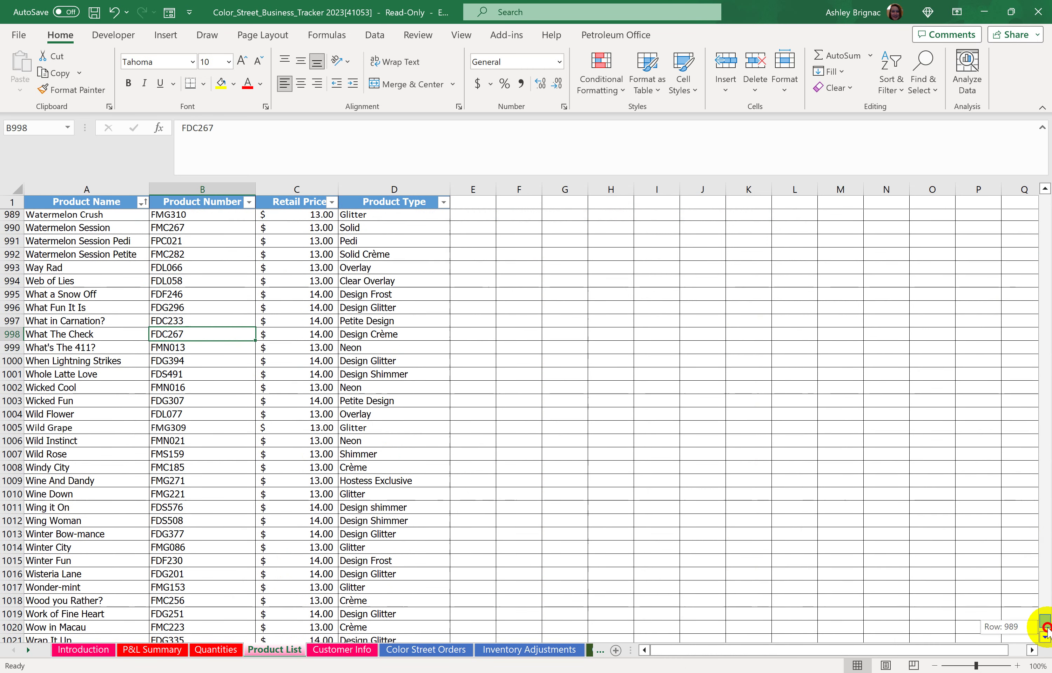
drag(1044, 621, 1050, 82)
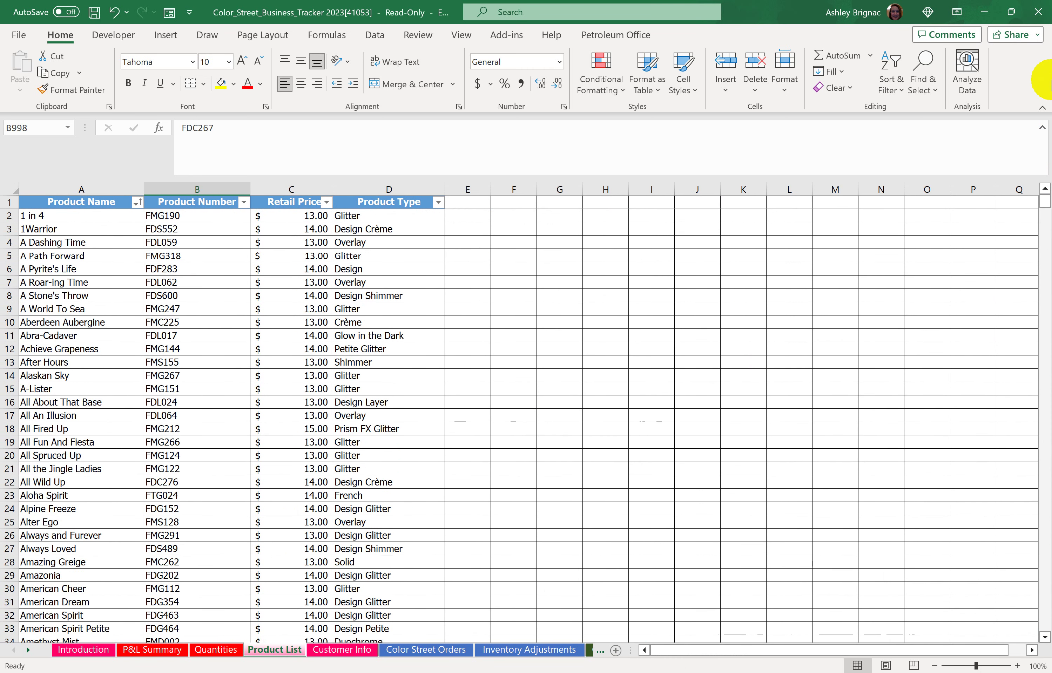
click(90, 216)
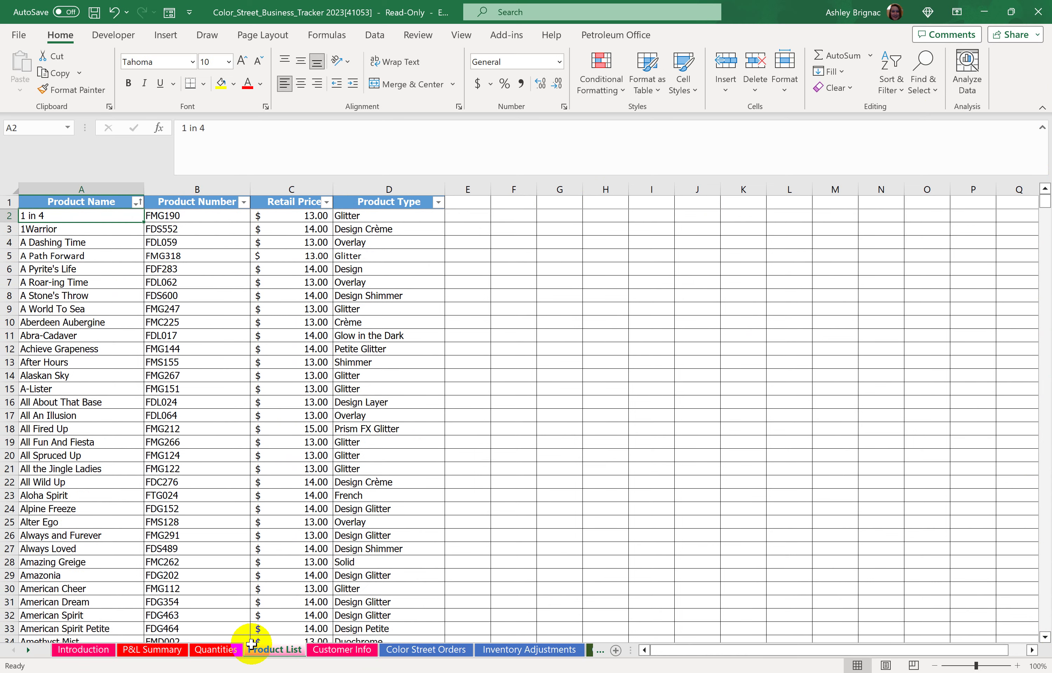
click(212, 651)
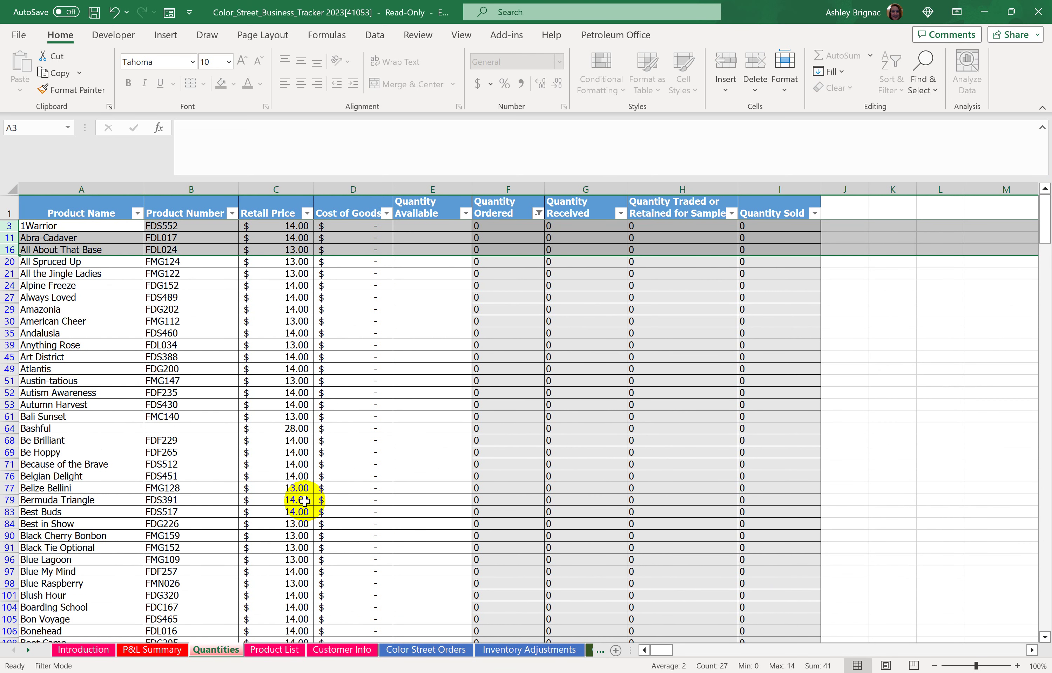
Clear the contents of the 1Warrior entry, columns A to D, on the Product List sheet
click(274, 650)
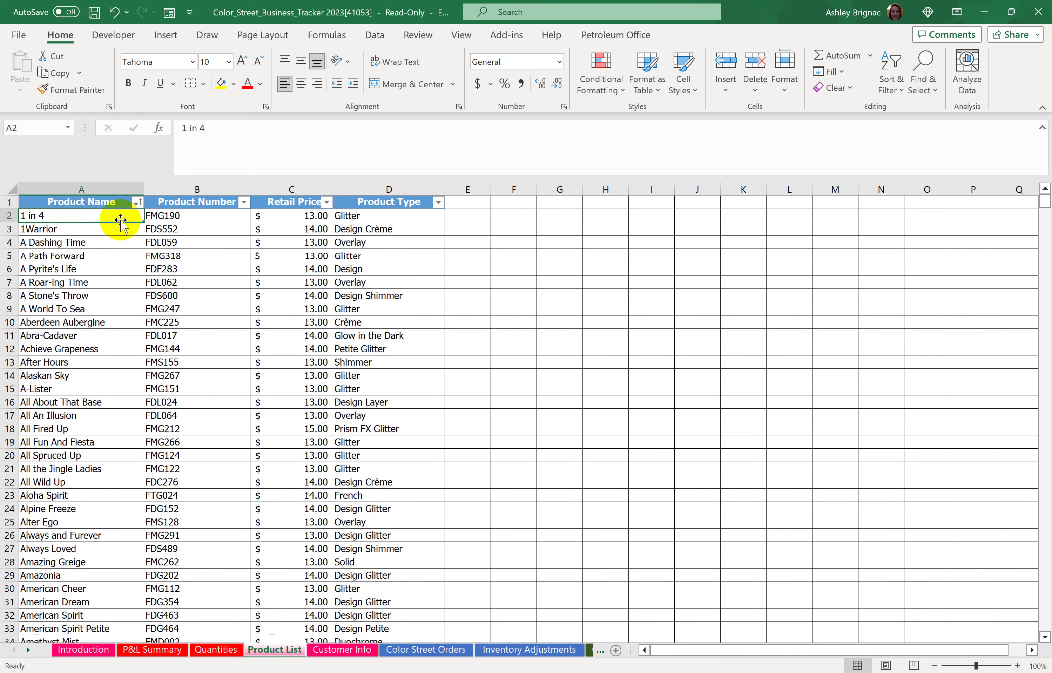
drag(122, 228, 376, 234)
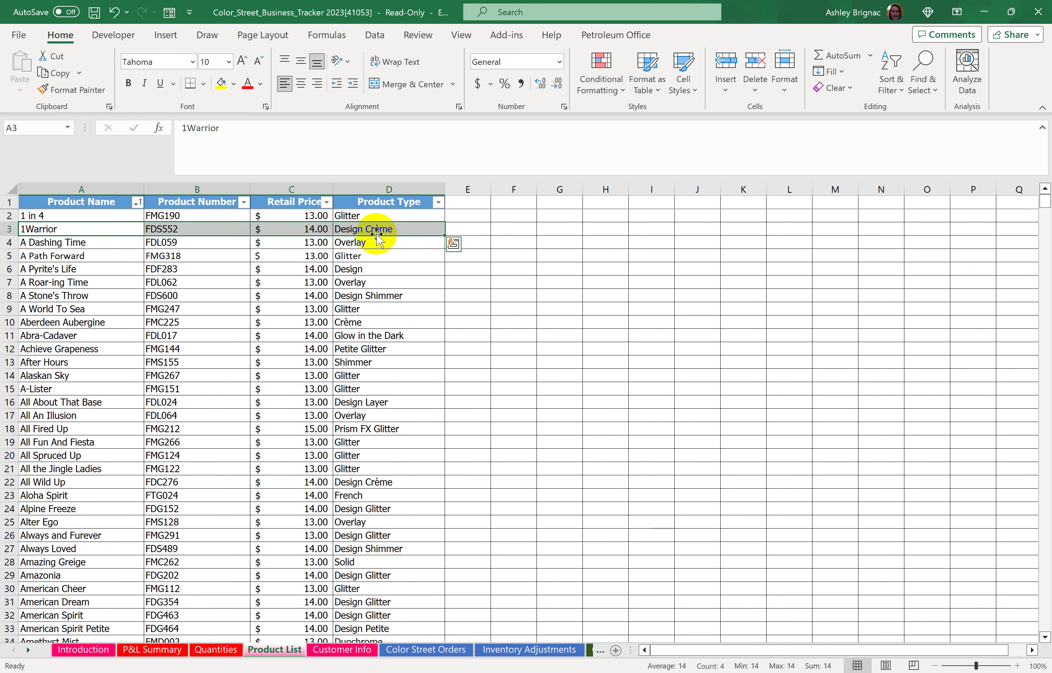
right_click(398, 228)
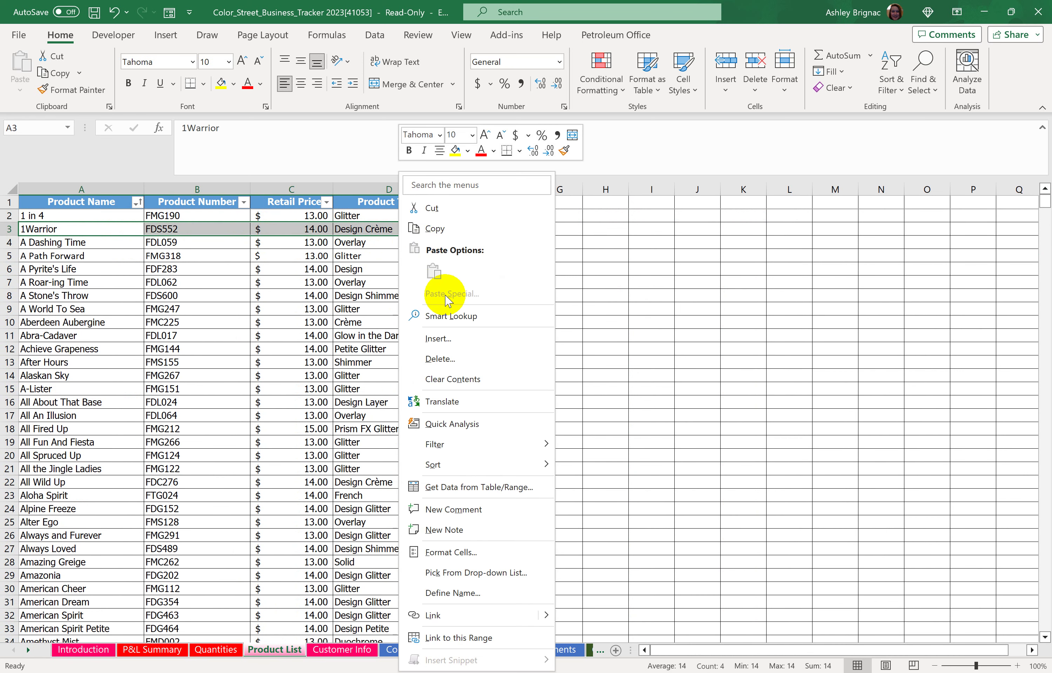
click(477, 389)
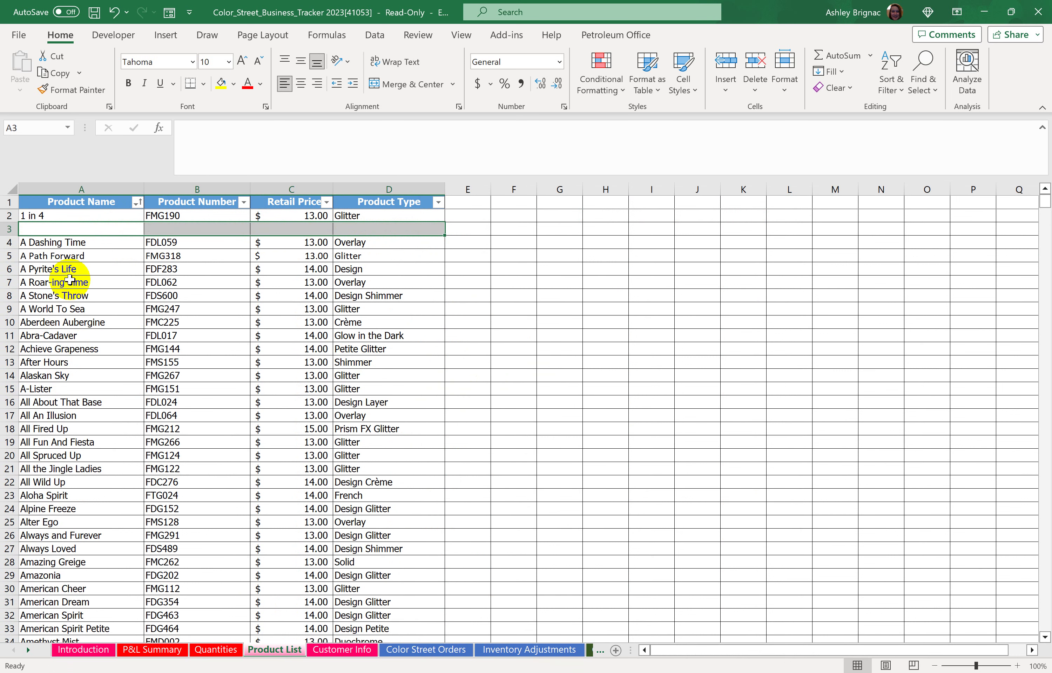
Clear the contents of the Abra-Cadaver and All About That Base entries, columns A to D, on the Product List sheet
drag(73, 336, 385, 336)
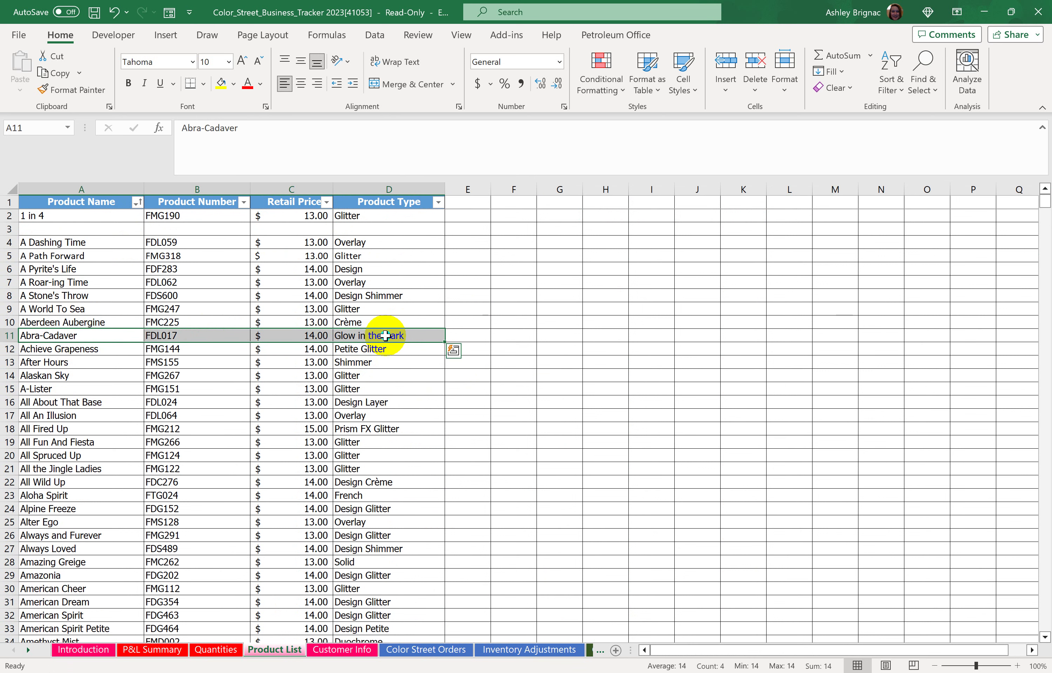
right_click(385, 336)
click(446, 380)
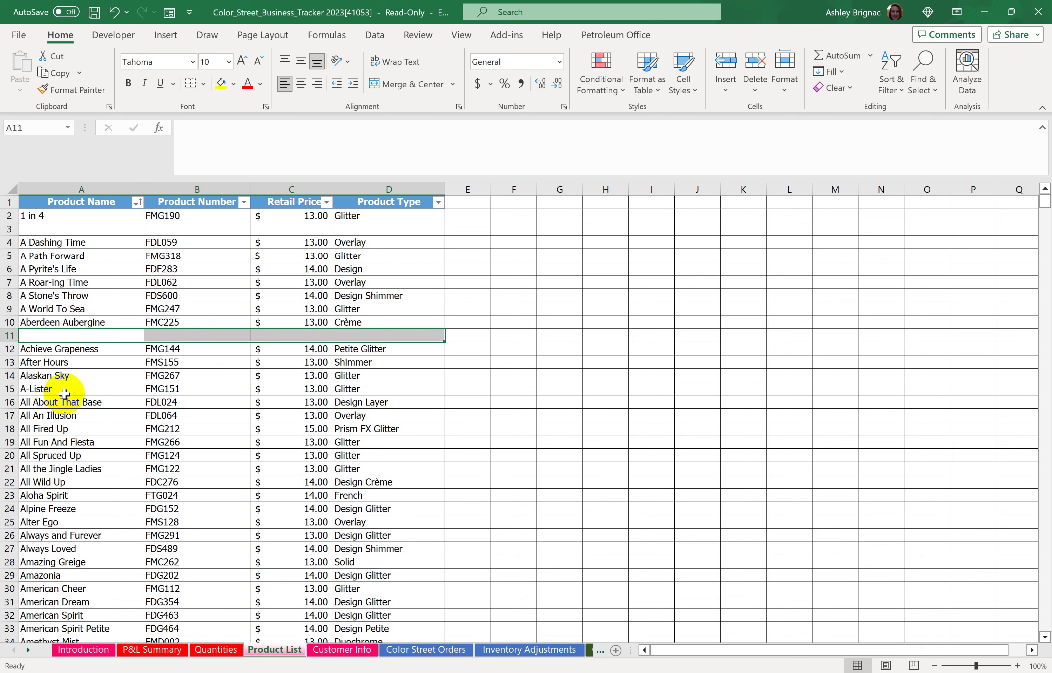
drag(79, 402, 370, 401)
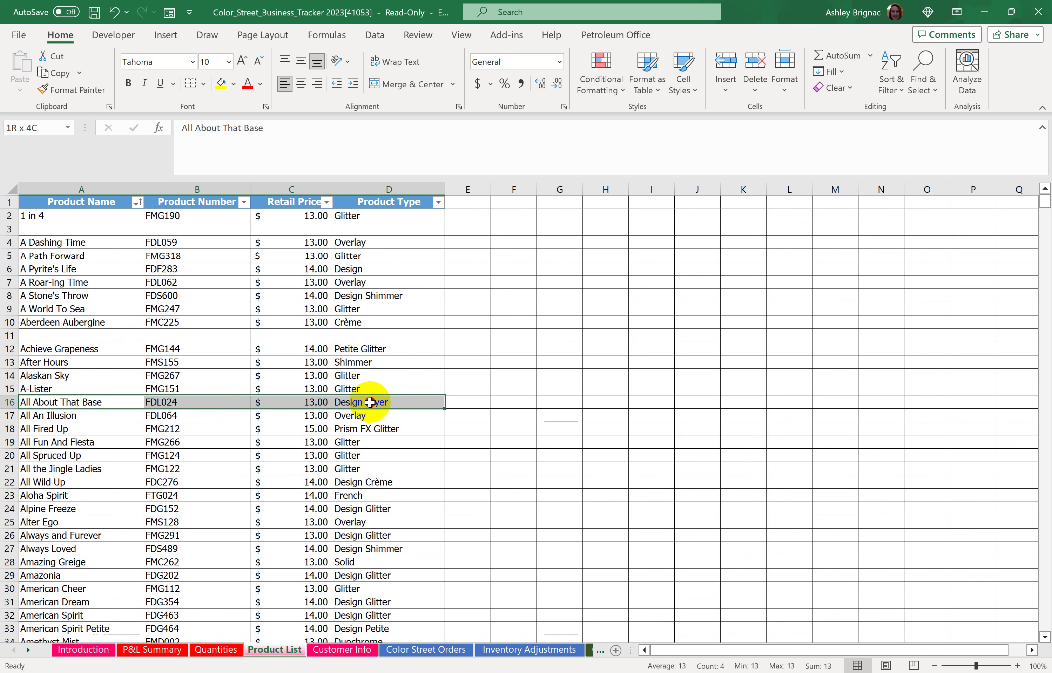
right_click(369, 402)
click(434, 380)
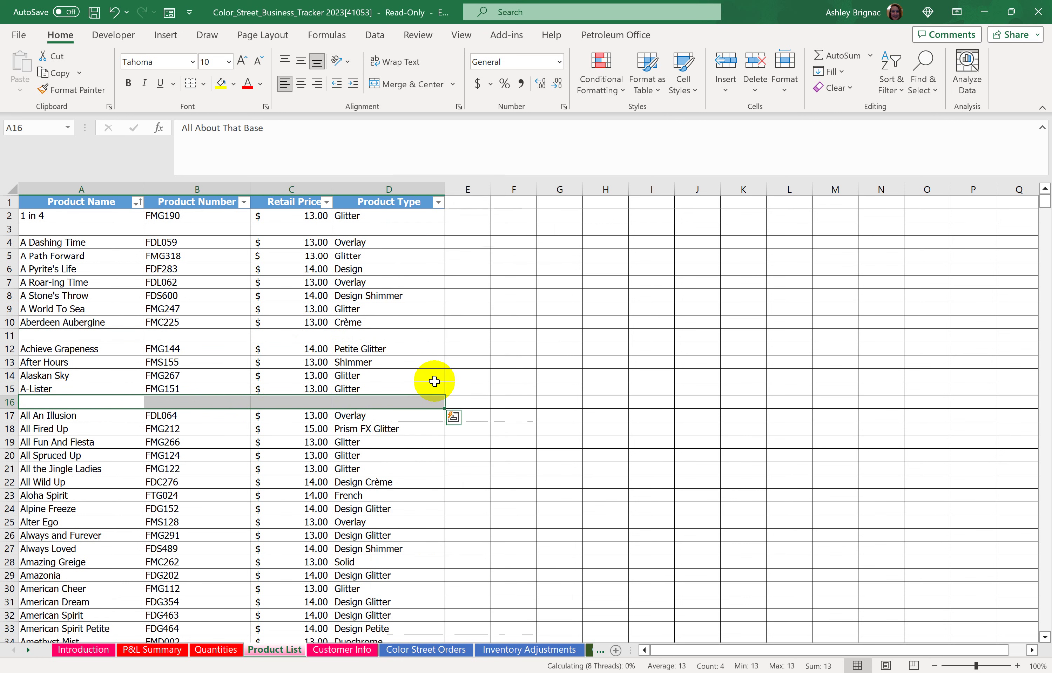
click(207, 282)
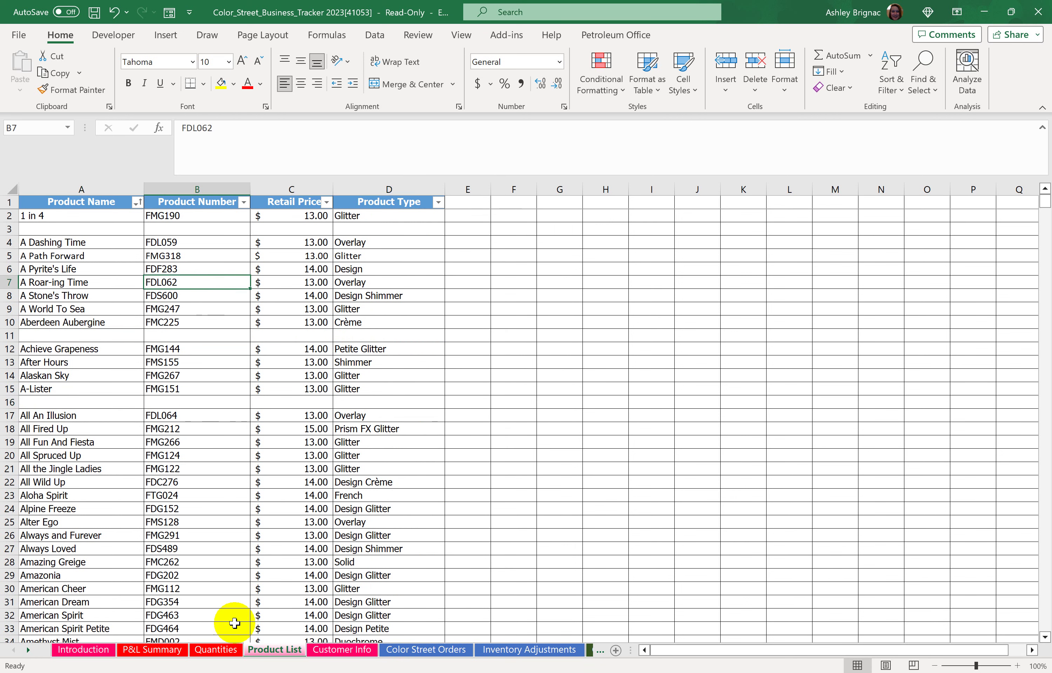
Reset the Quantity Ordered filter on the Quantities sheet to include all values and view the list from its first product
click(217, 650)
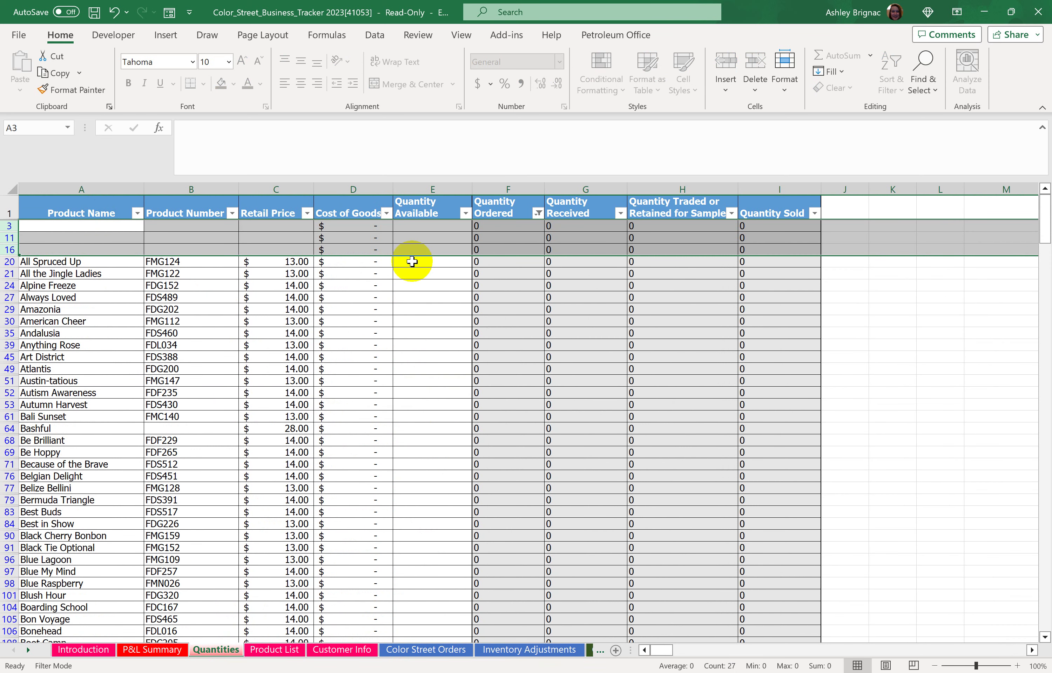
click(482, 262)
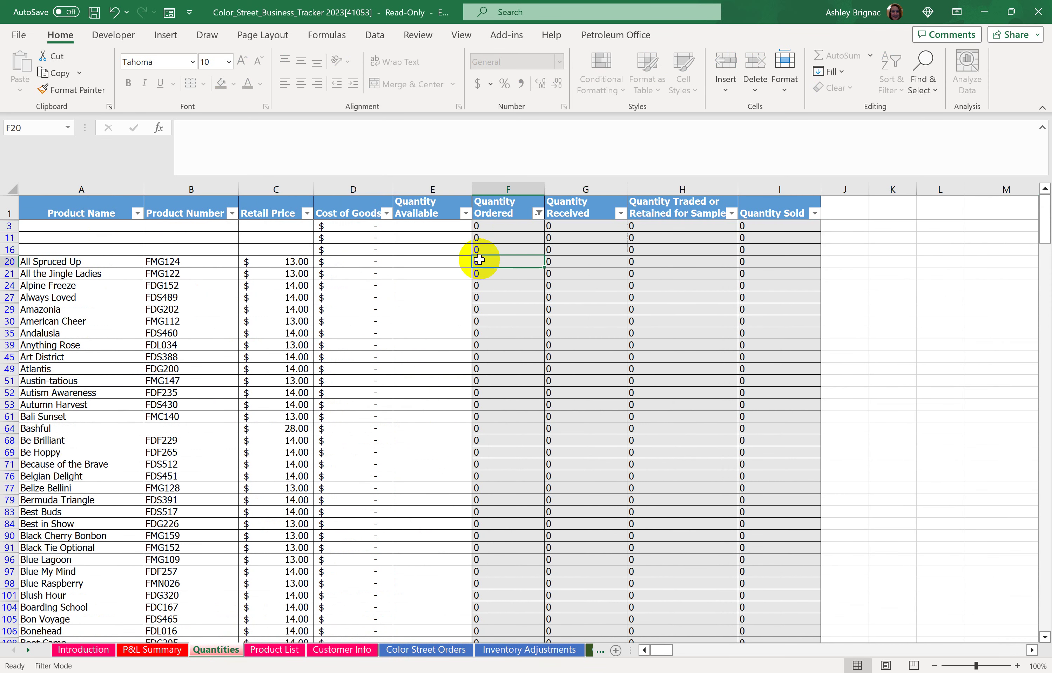
click(537, 213)
click(417, 389)
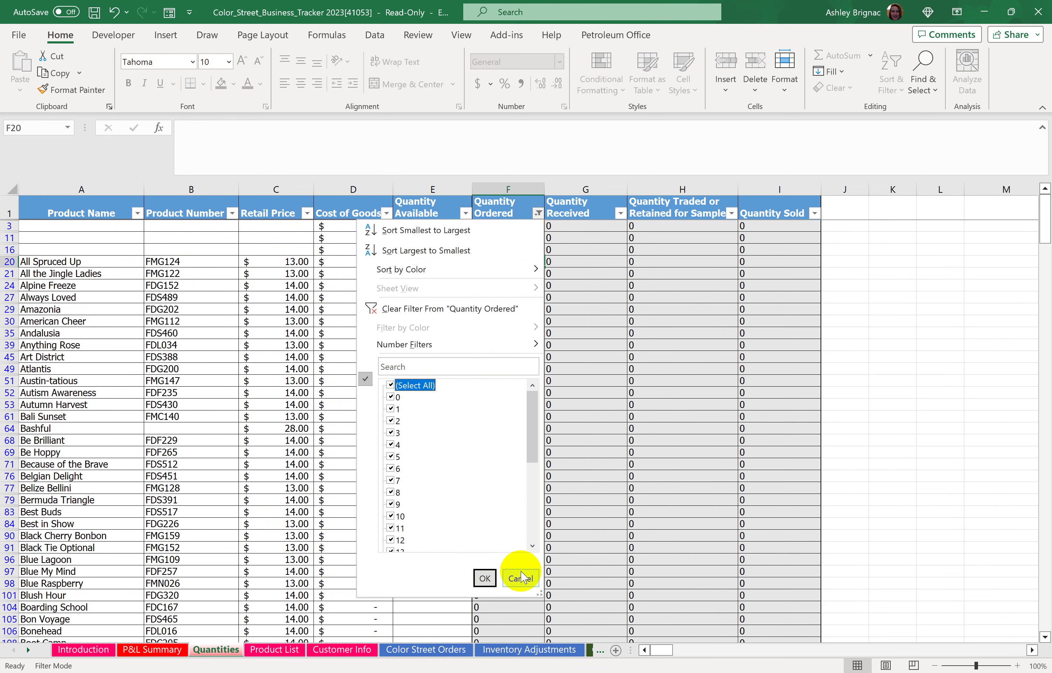
click(485, 578)
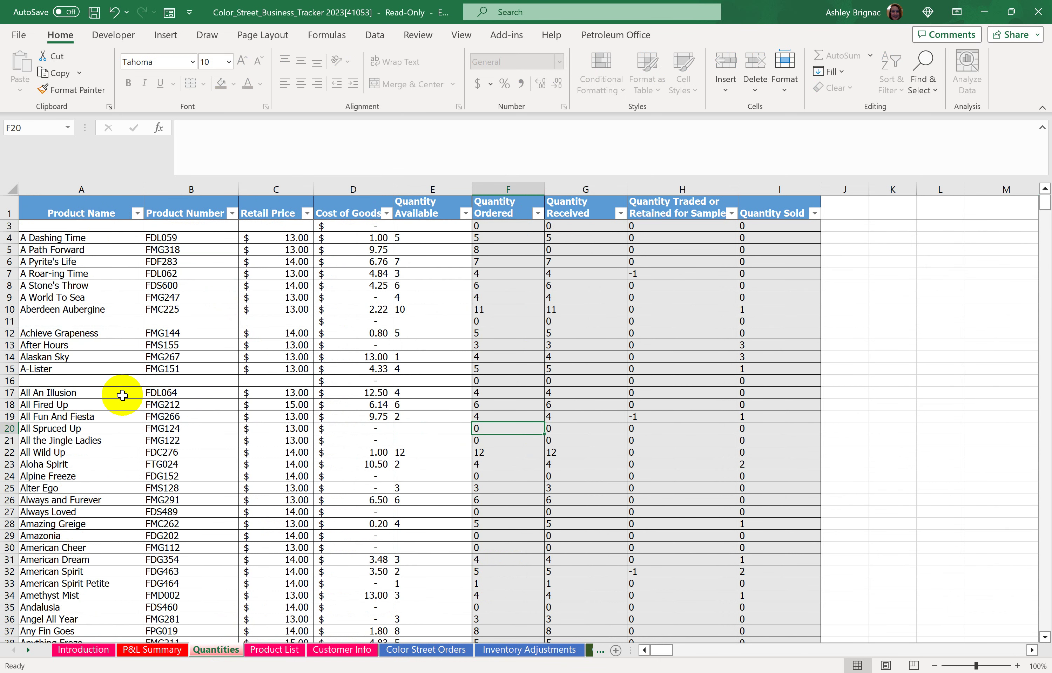
scroll(109, 388, up, 1)
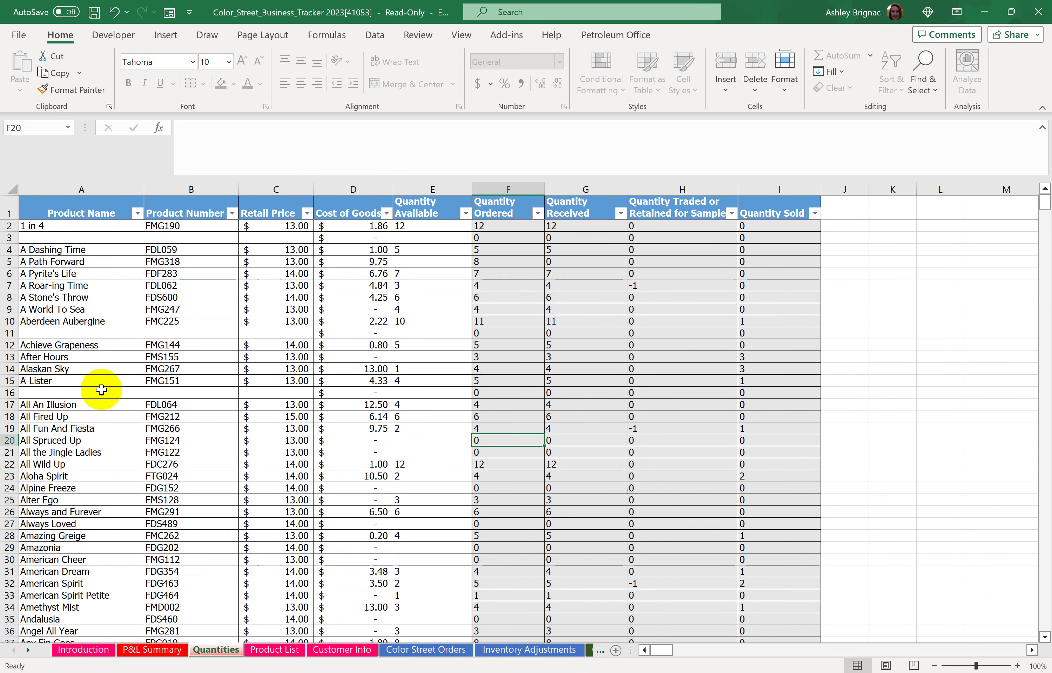
Sort the Product List sheet by Product Name from A to Z, and check the updated list on the Quantities sheet
click(277, 650)
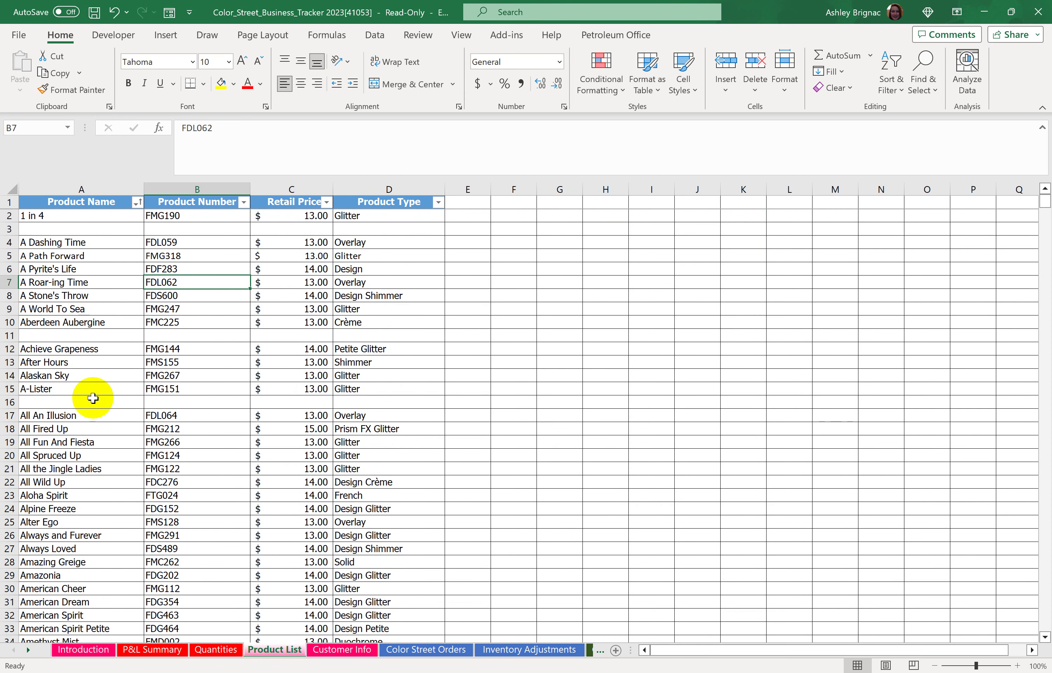
click(137, 203)
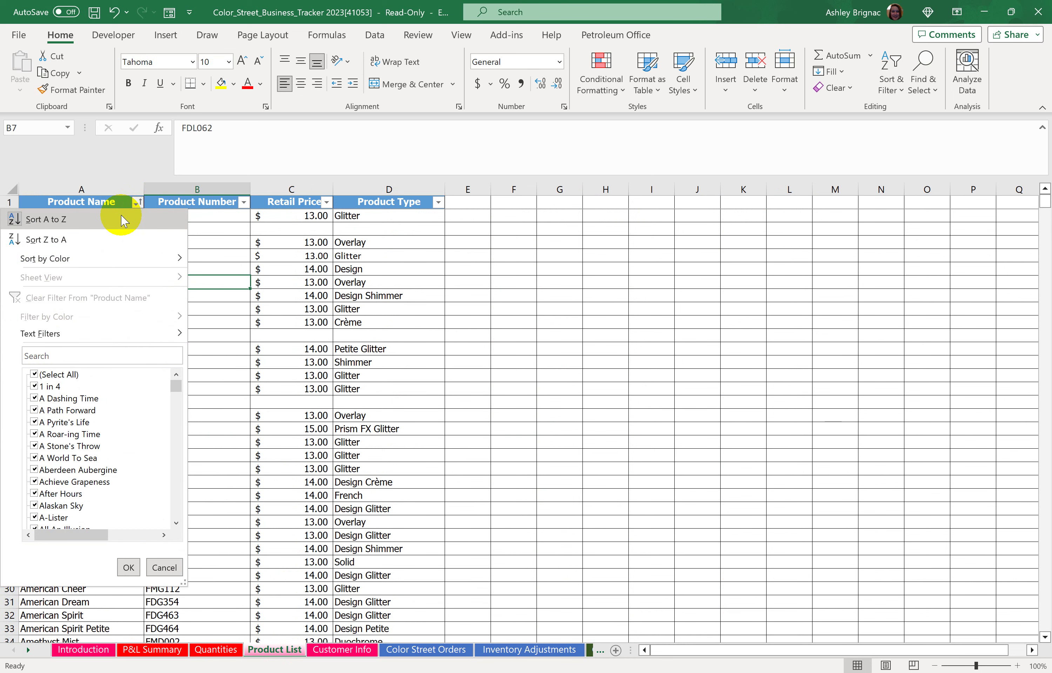
click(122, 220)
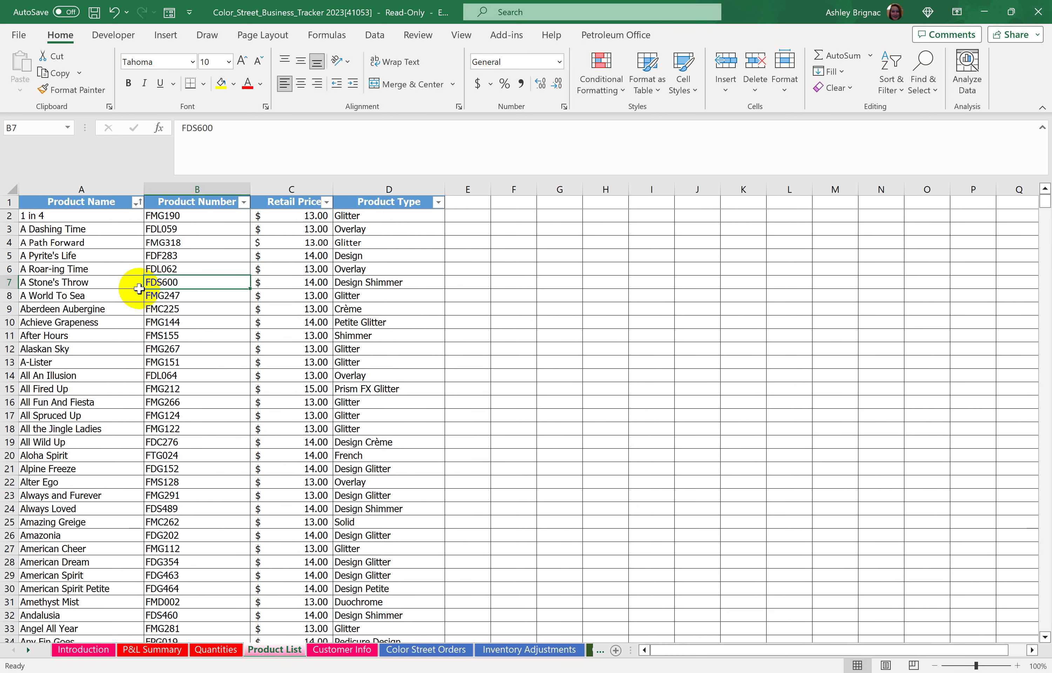
click(216, 650)
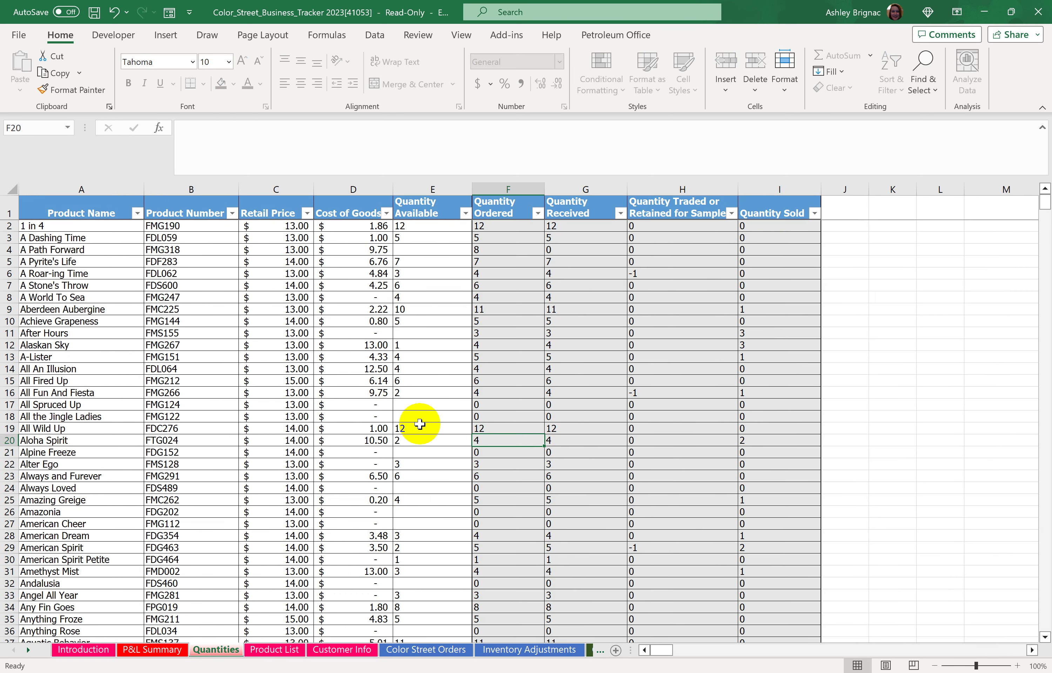
click(422, 405)
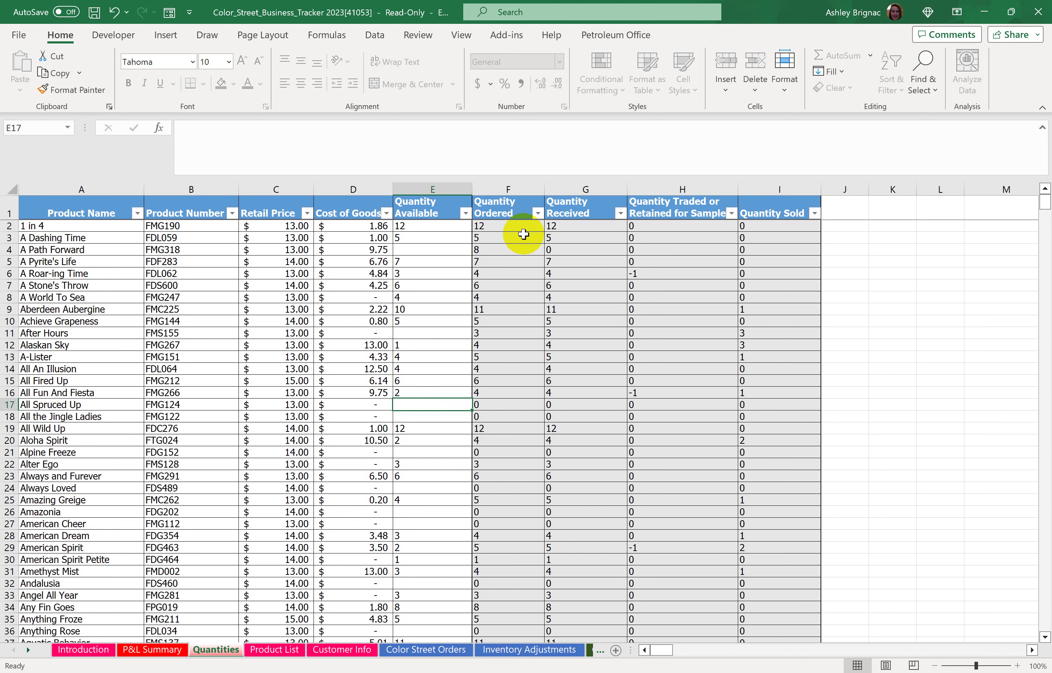